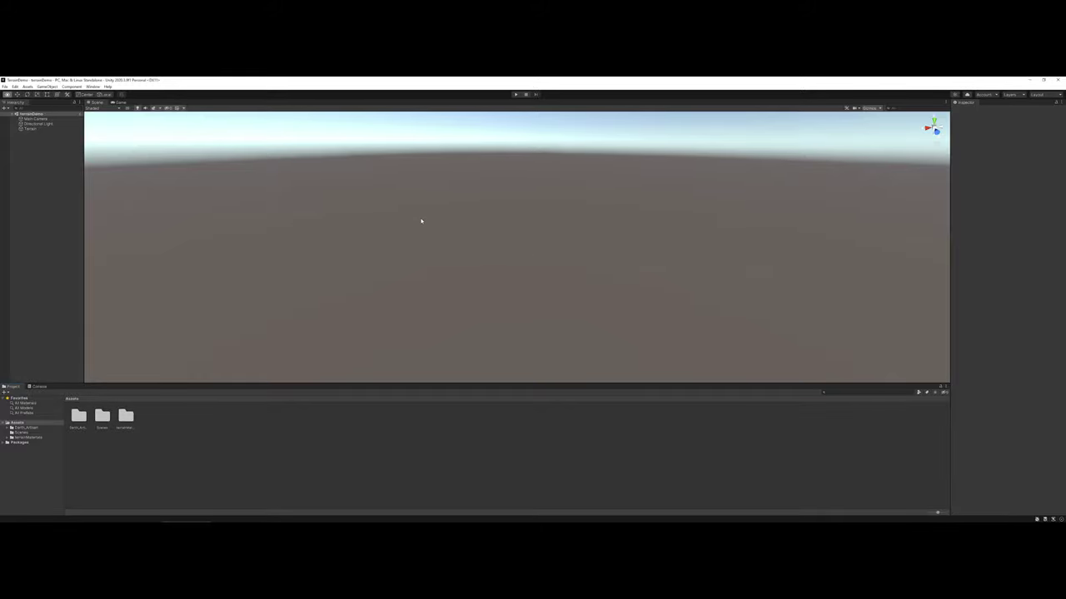
Add a new 3D terrain object to the scene
left_click(46, 86)
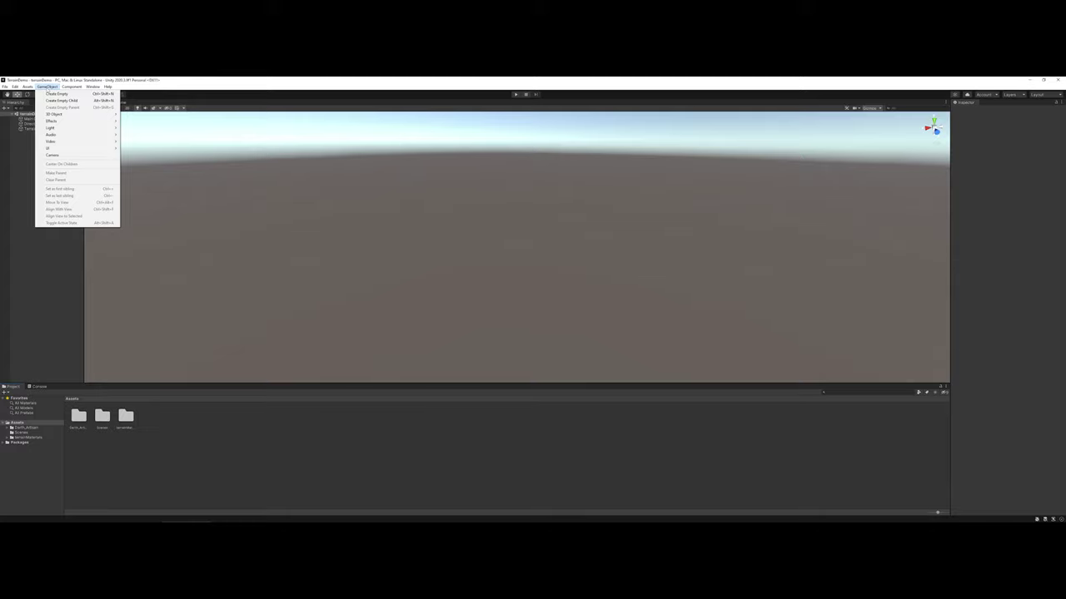
mouse_move(75, 117)
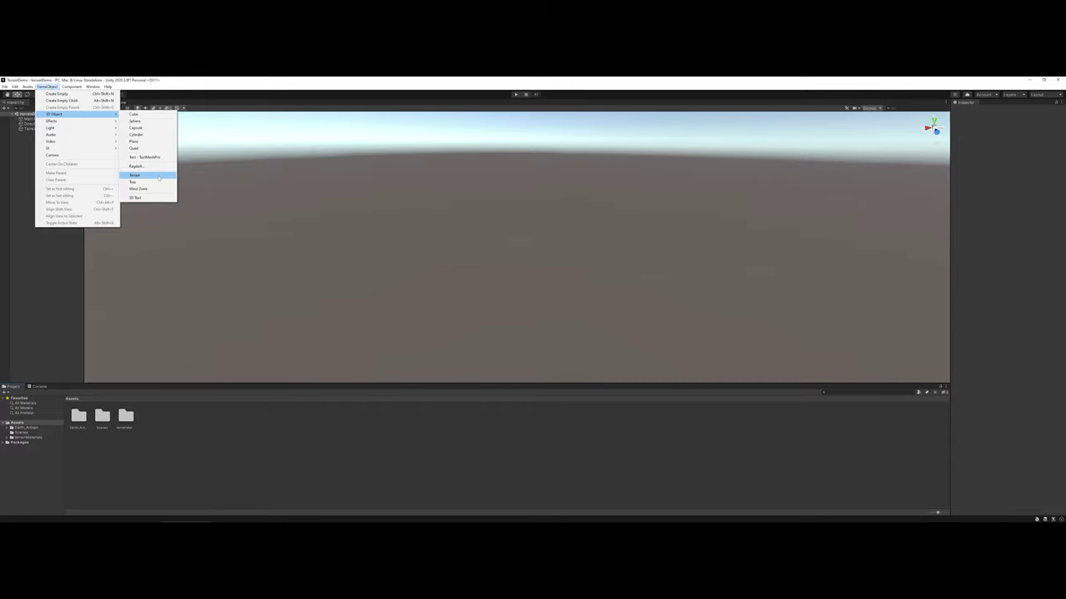
left_click(156, 176)
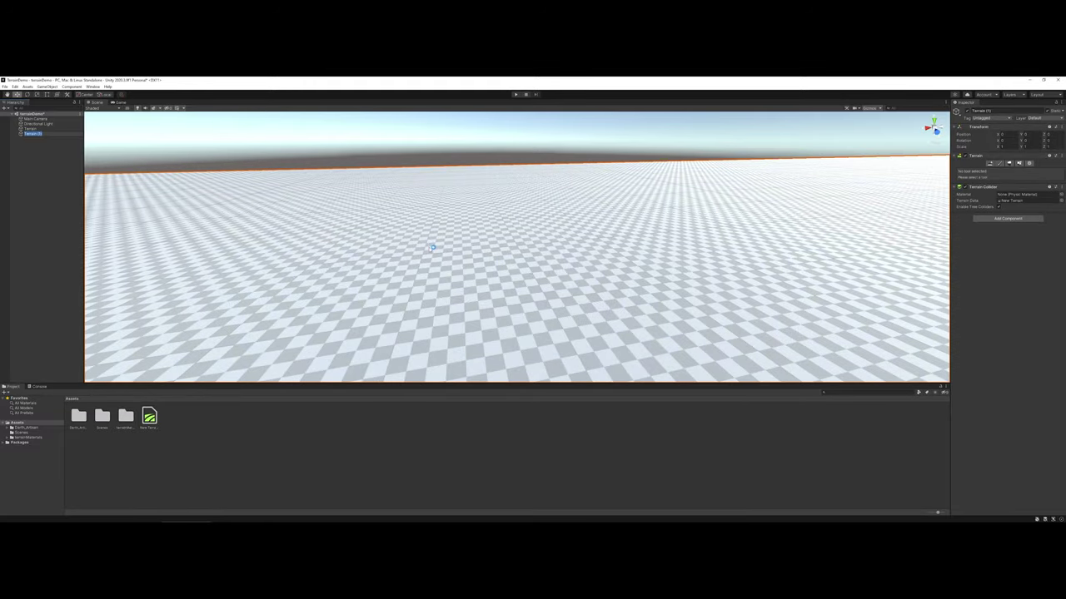
right_click_drag(433, 247, 361, 226)
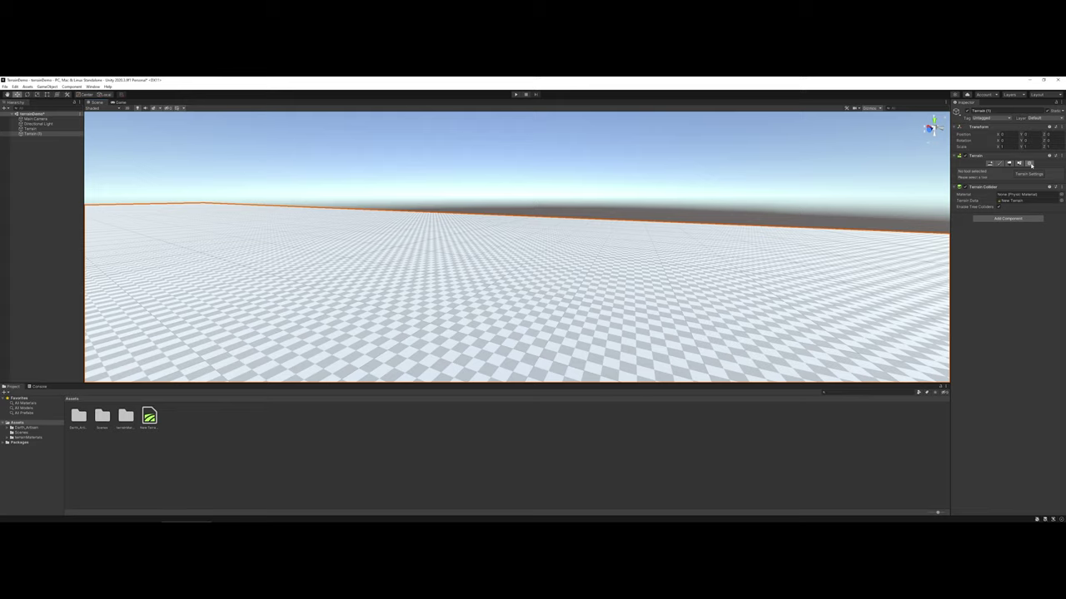
Set both the new terrain's width and length to 500 in its mesh resolution settings
left_click(1031, 165)
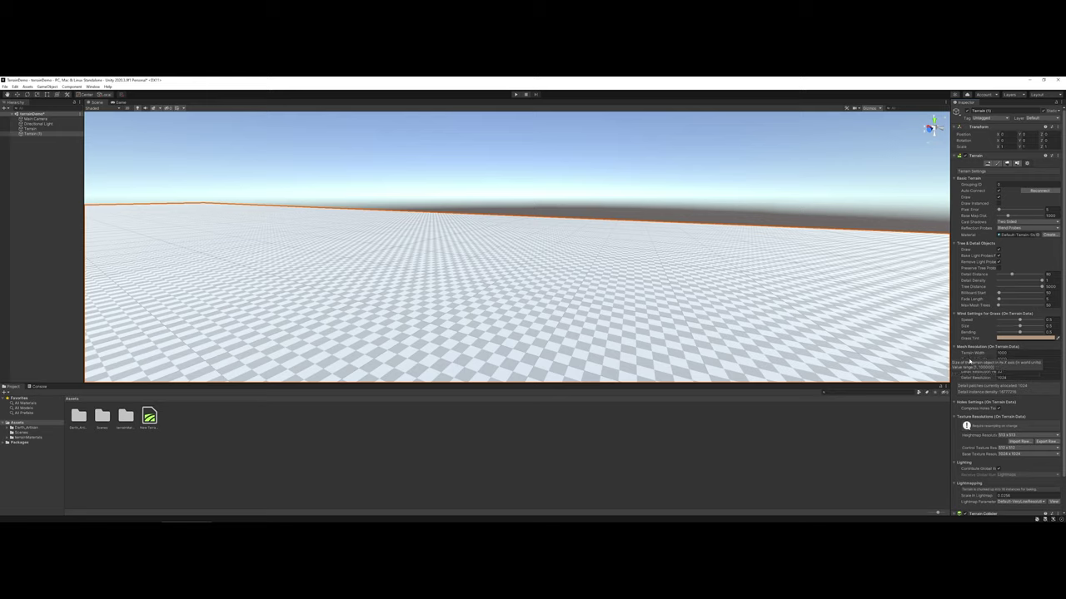
left_click(1001, 354)
type("2000")
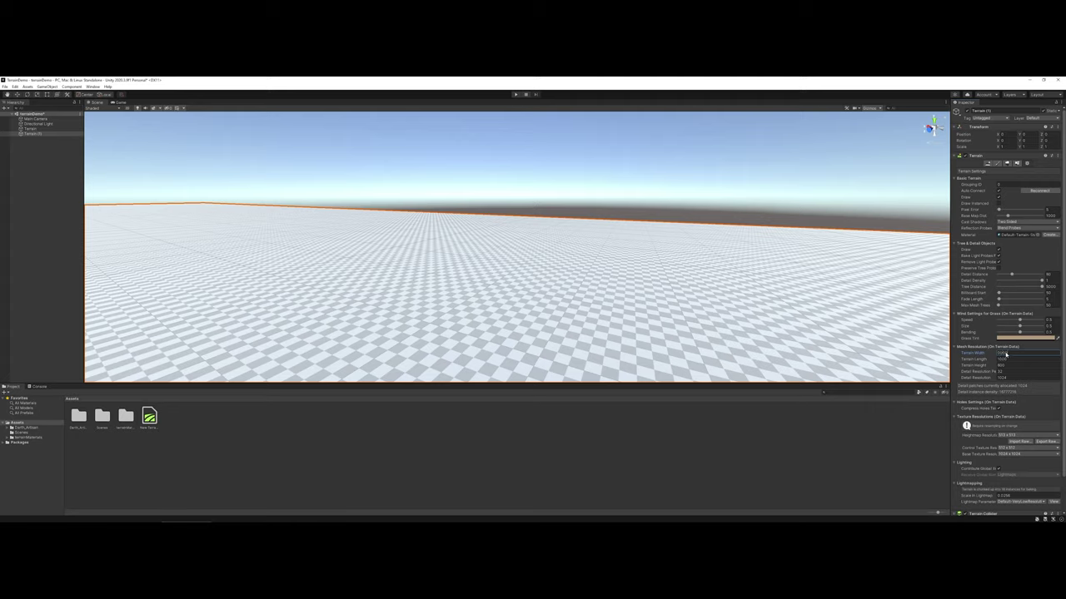
left_click(1004, 353)
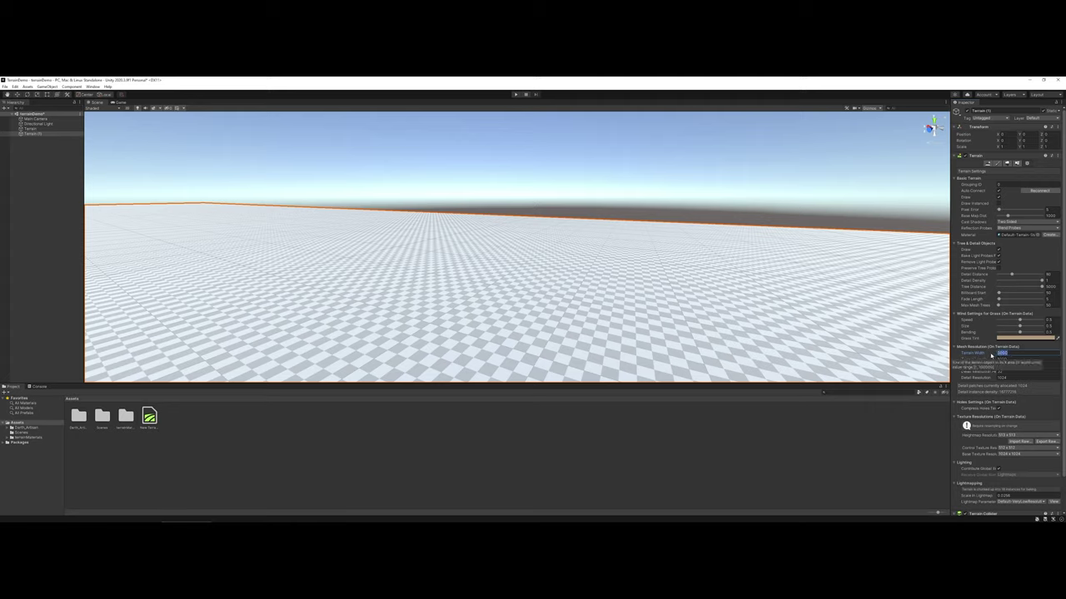
type("50")
key("Return")
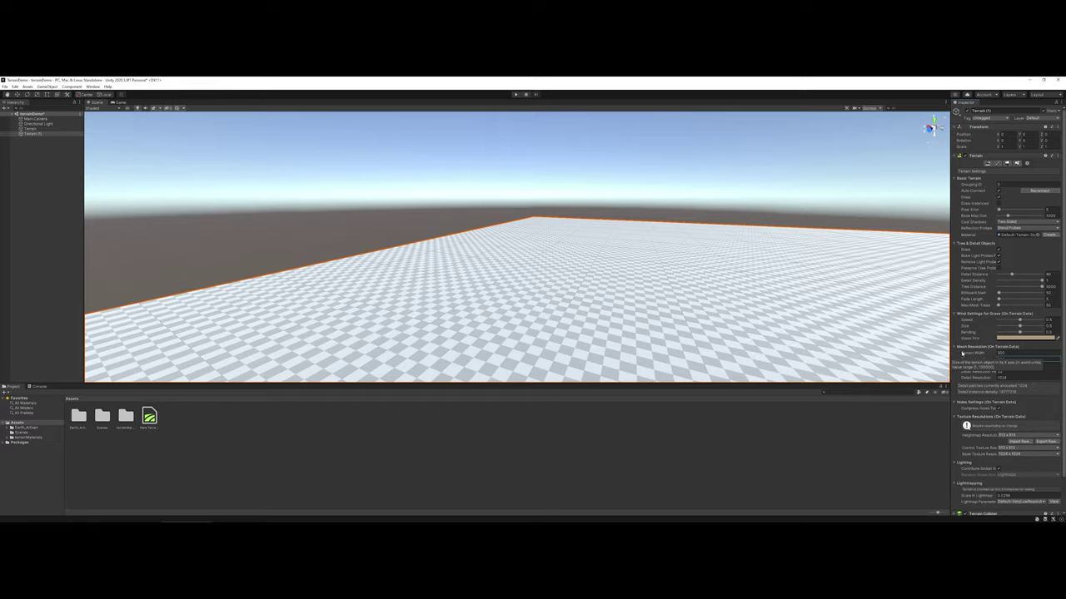
right_click_drag(724, 249, 966, 263)
key("f")
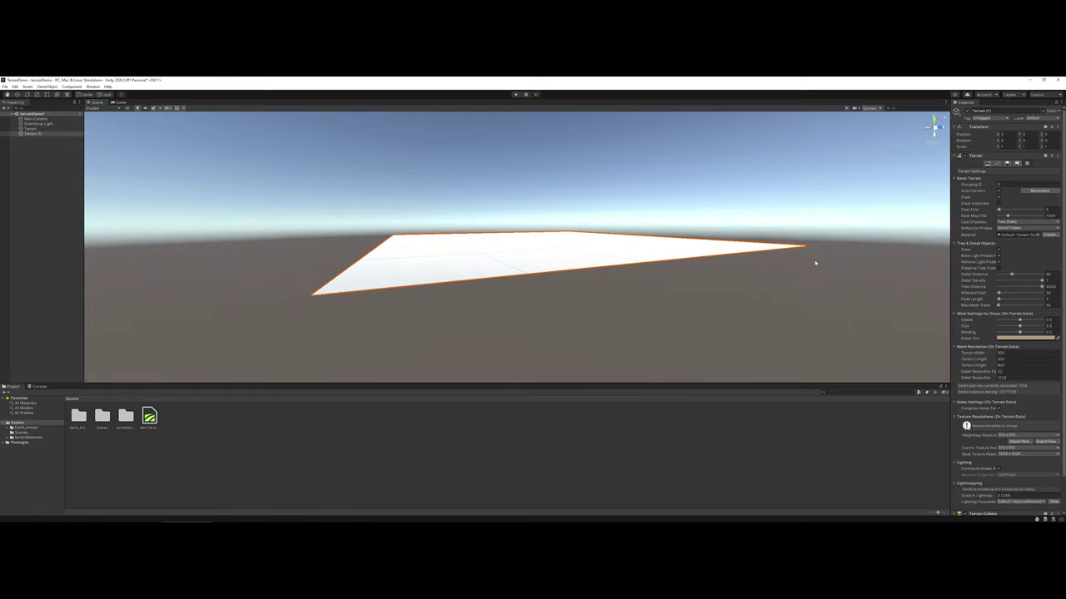
right_click_drag(815, 263, 833, 288)
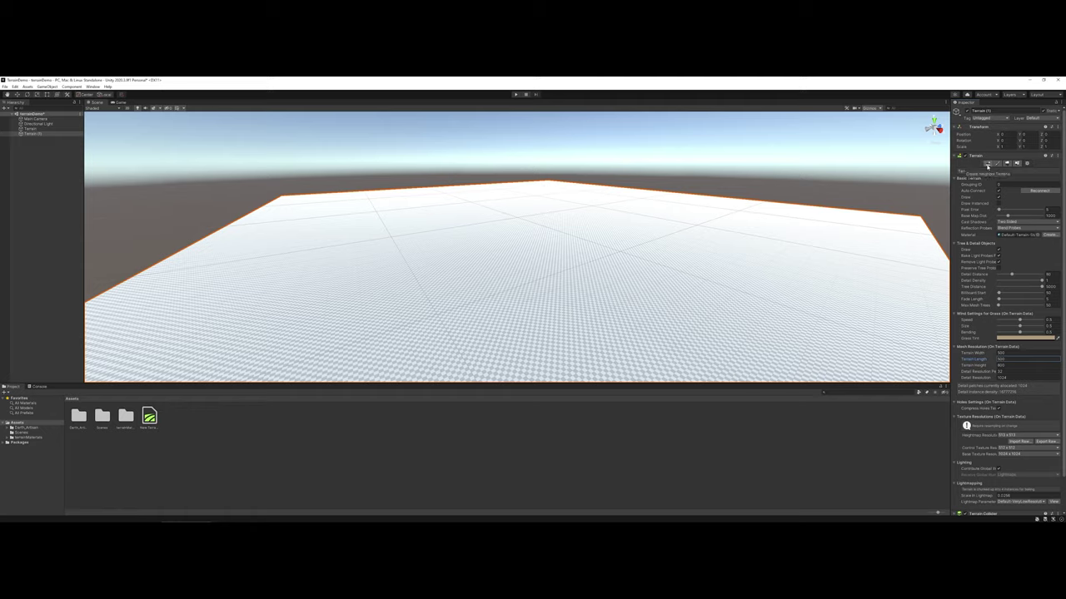
Activate Create Neighbor Terrains and examine the outlines for adjacent tiles around the terrain
left_click(987, 165)
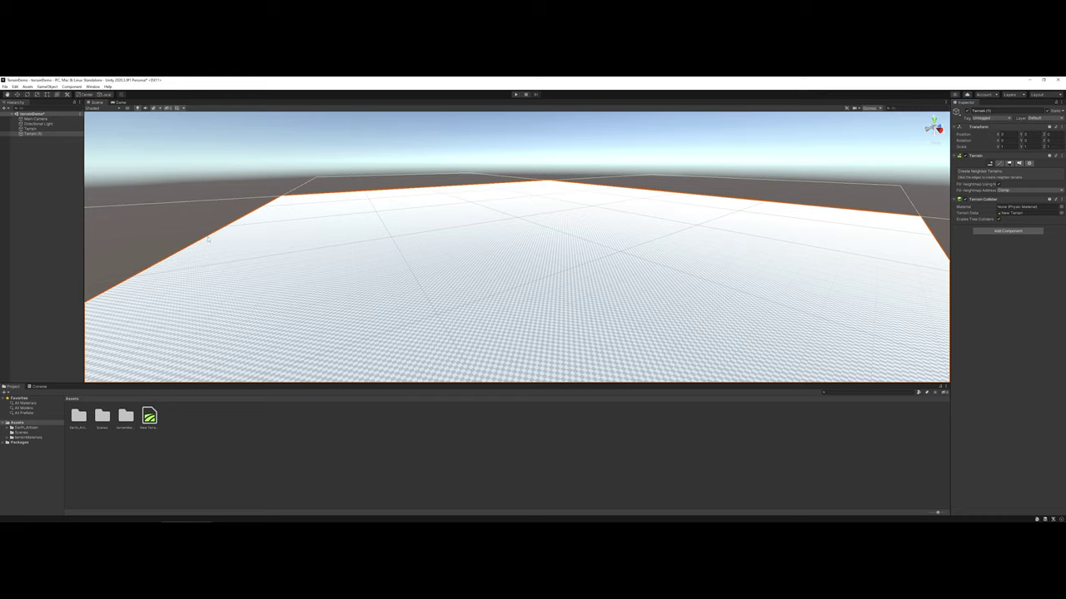
right_click_drag(233, 234, 495, 216)
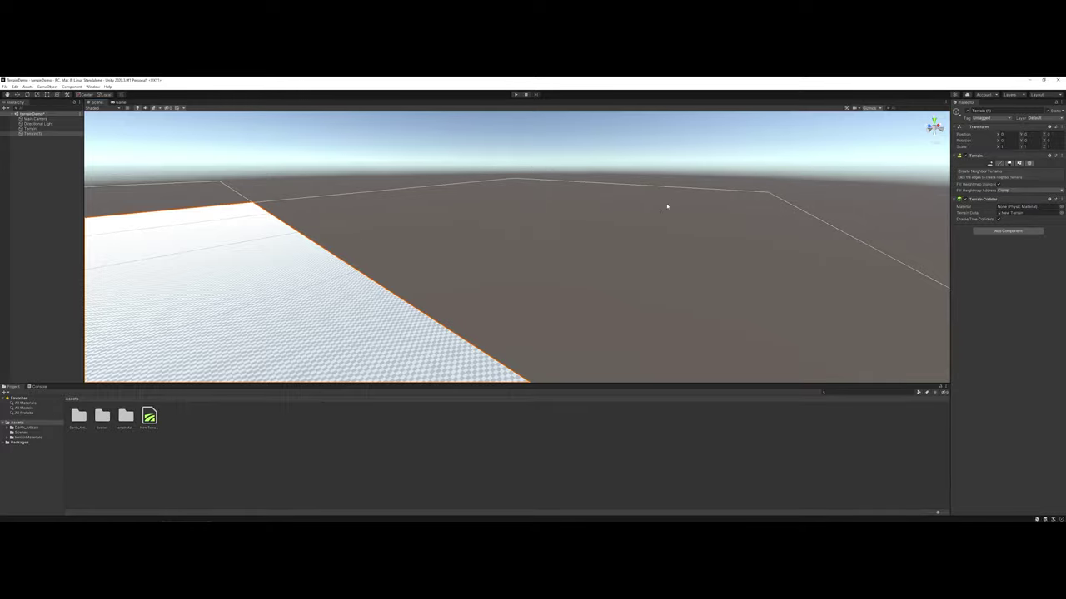
right_click_drag(649, 223, 442, 211)
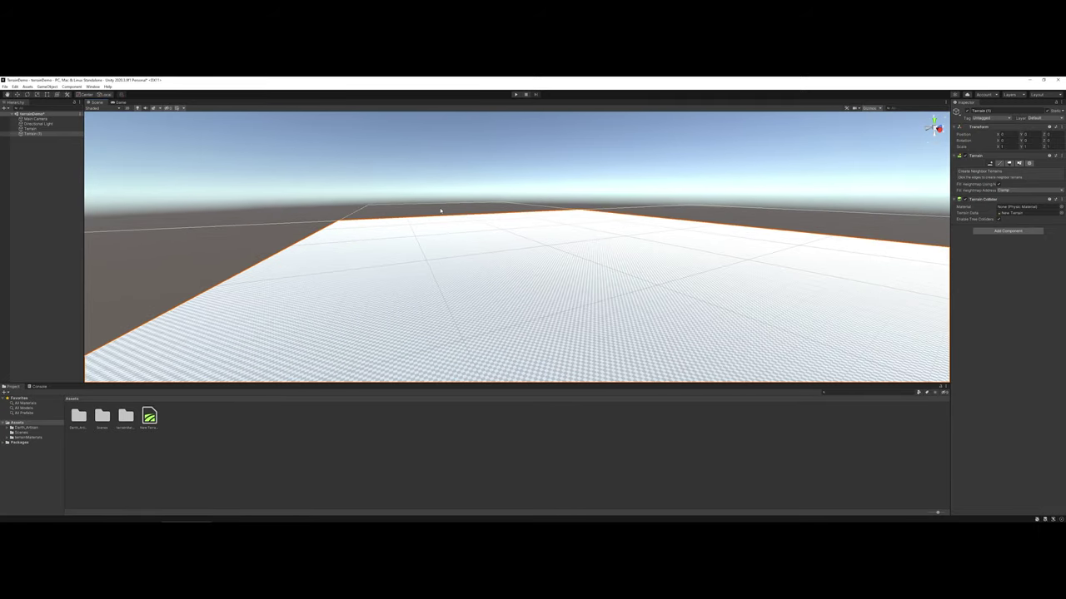
Switch terrain painting to Raise or Lower Terrain and enlarge the cloud-shaped brush
left_click(999, 164)
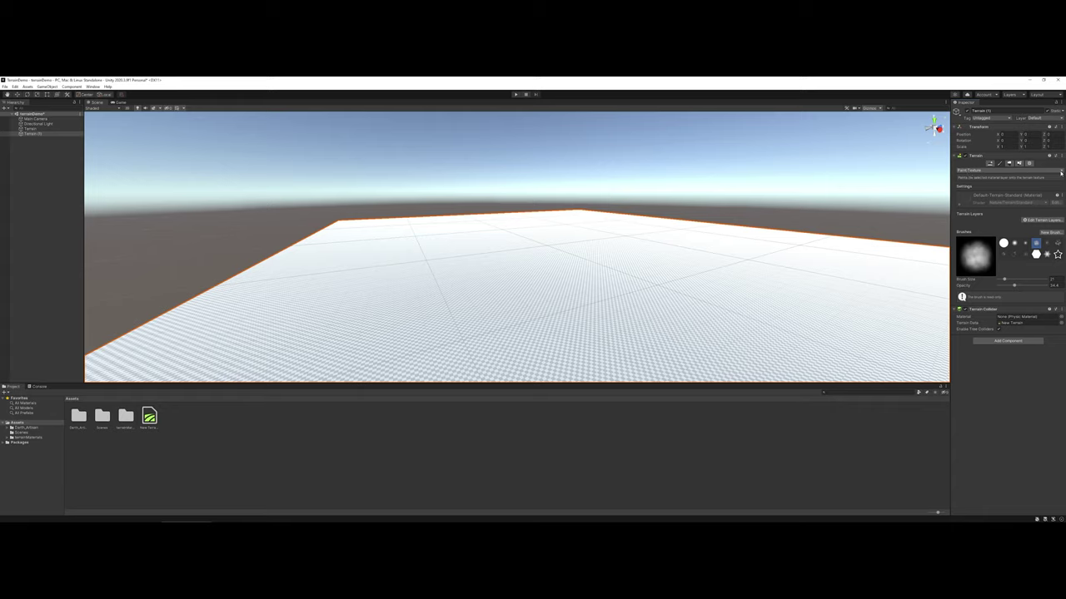
left_click(1060, 173)
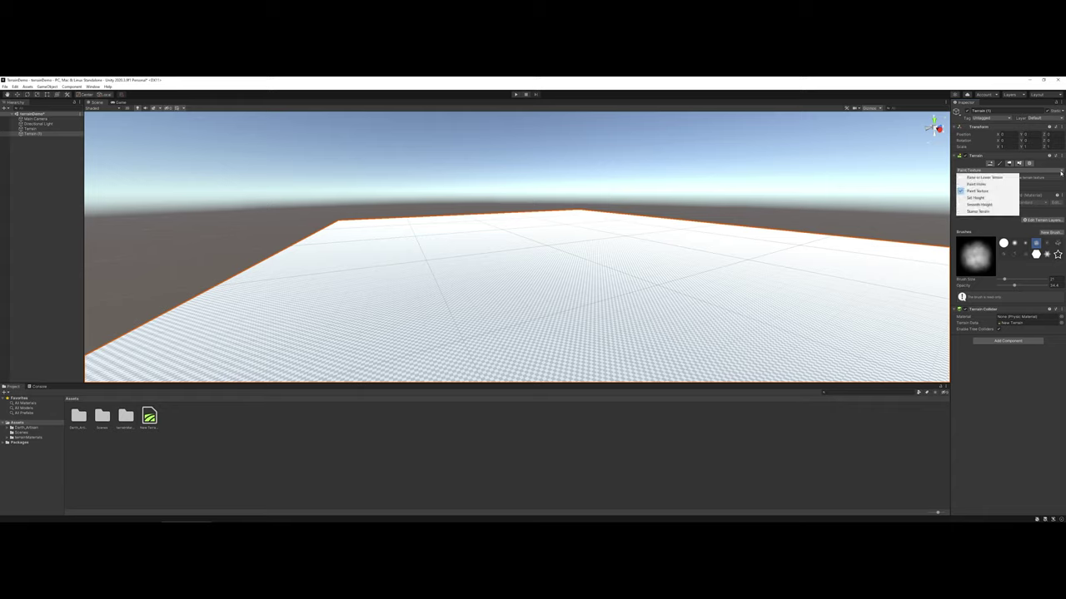
left_click(1009, 178)
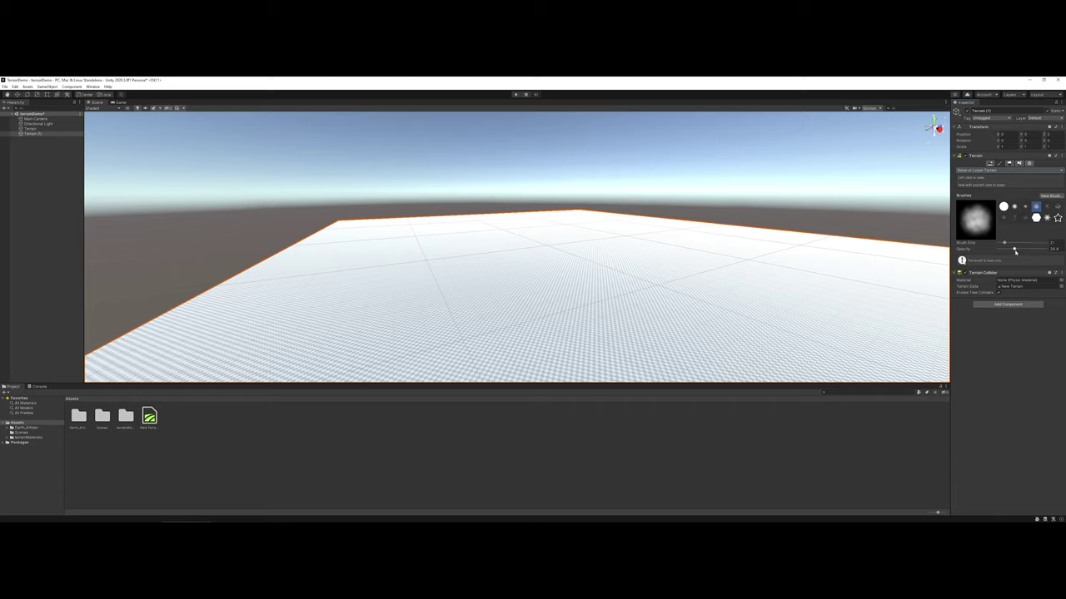
left_click(1013, 243)
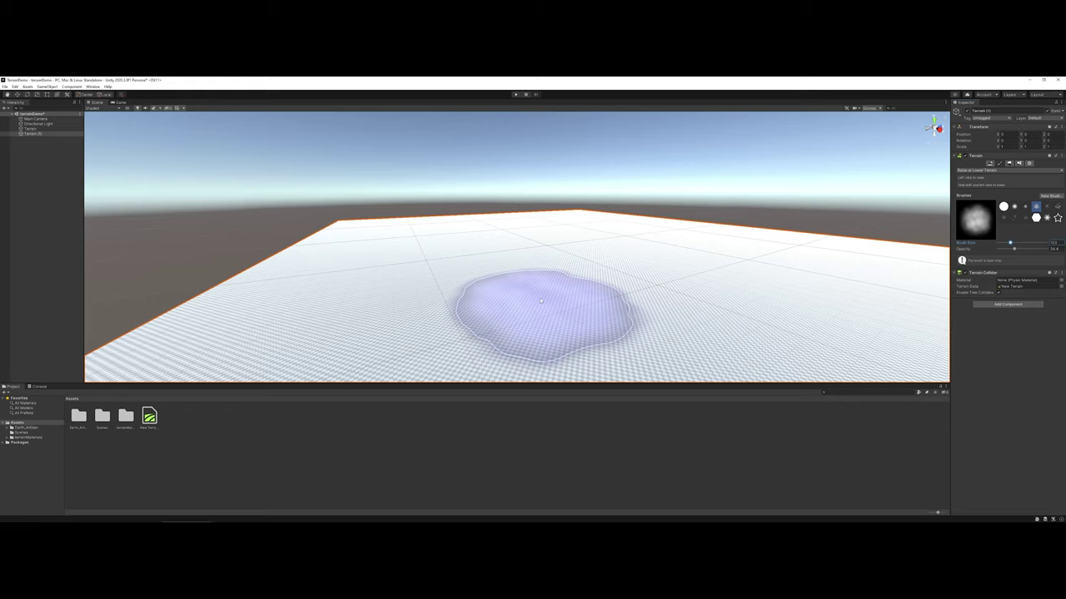
Try raising the flat terrain with strokes at the highest brush opacity, and undo the result
mouse_move(541, 302)
left_mouse_down()
mouse_move(398, 303)
mouse_move(433, 297)
left_mouse_up()
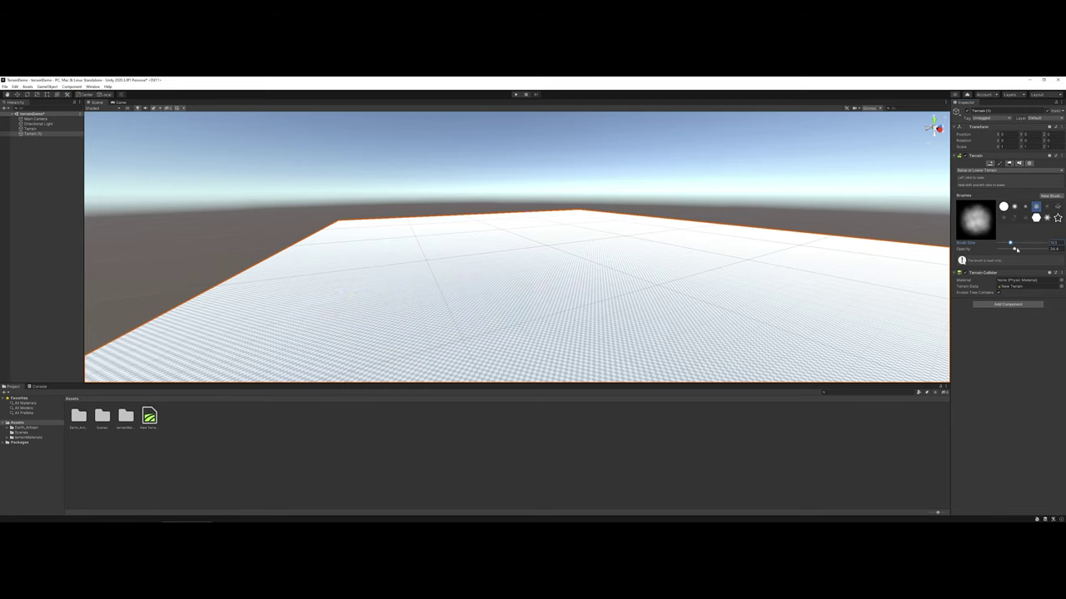
left_click_drag(1044, 252, 1051, 253)
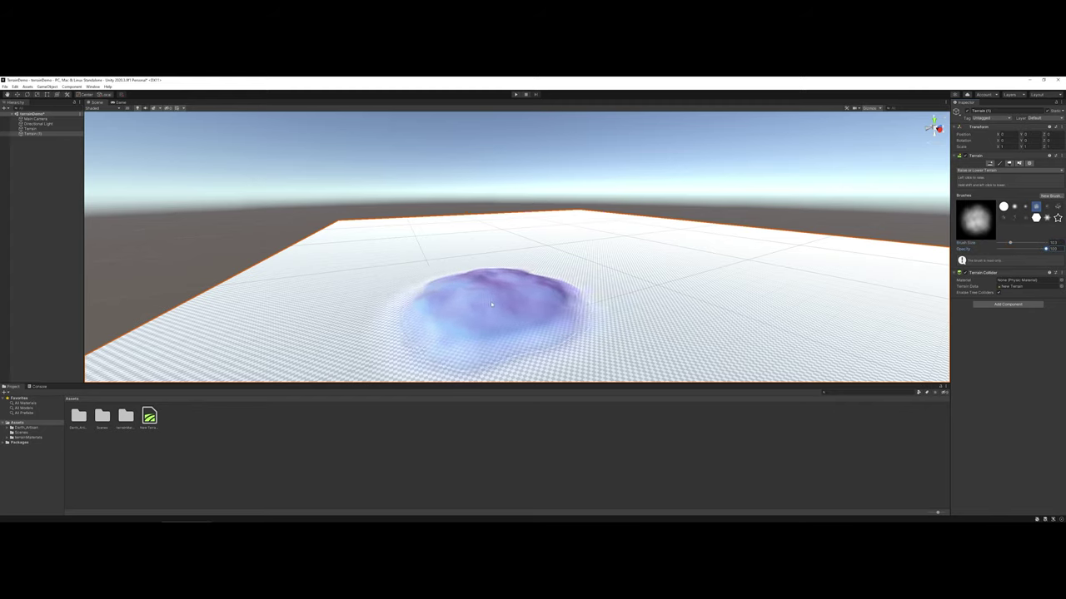
left_click_drag(422, 310, 420, 309)
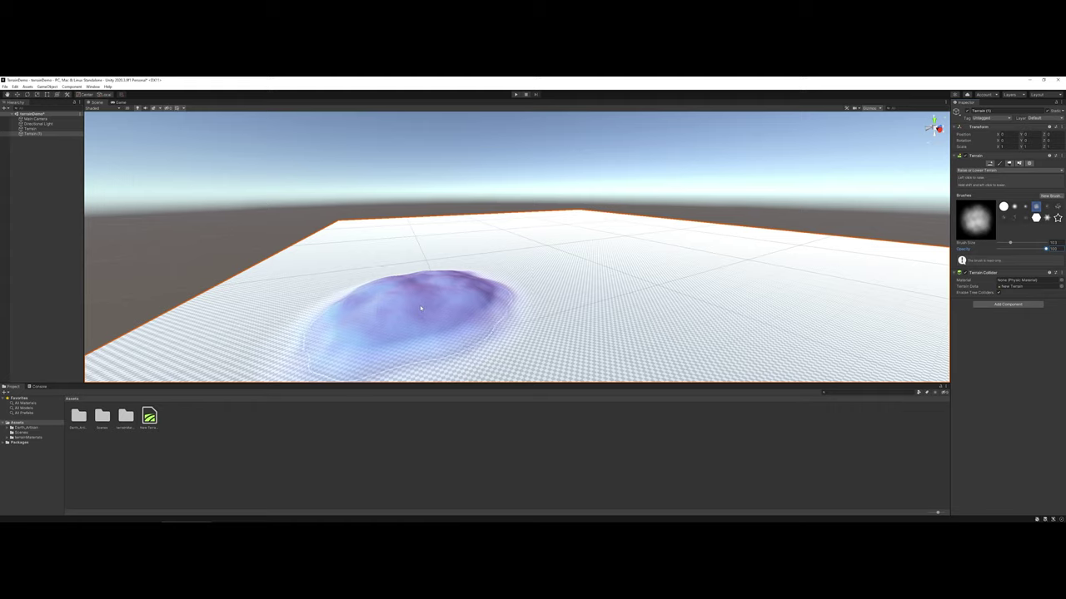
key("ctrl+z")
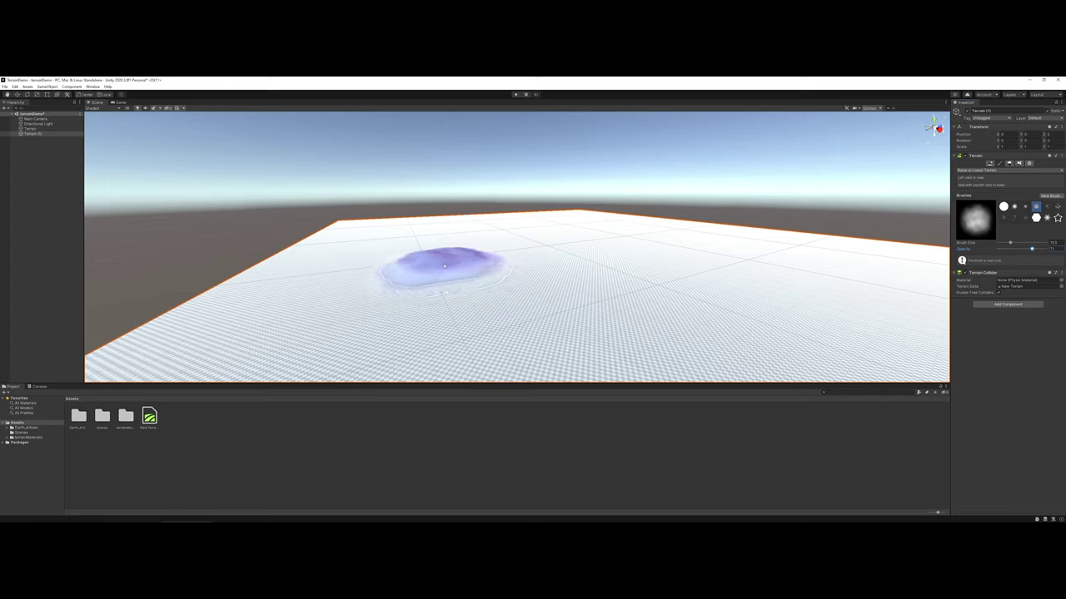
Raise a mountain ridge near the terrain's corner, and lower its peak and the stretch joining it to the smaller hills
mouse_move(444, 265)
left_mouse_down()
mouse_move(567, 251)
mouse_move(366, 284)
mouse_move(562, 259)
mouse_move(283, 264)
mouse_move(359, 295)
left_mouse_up()
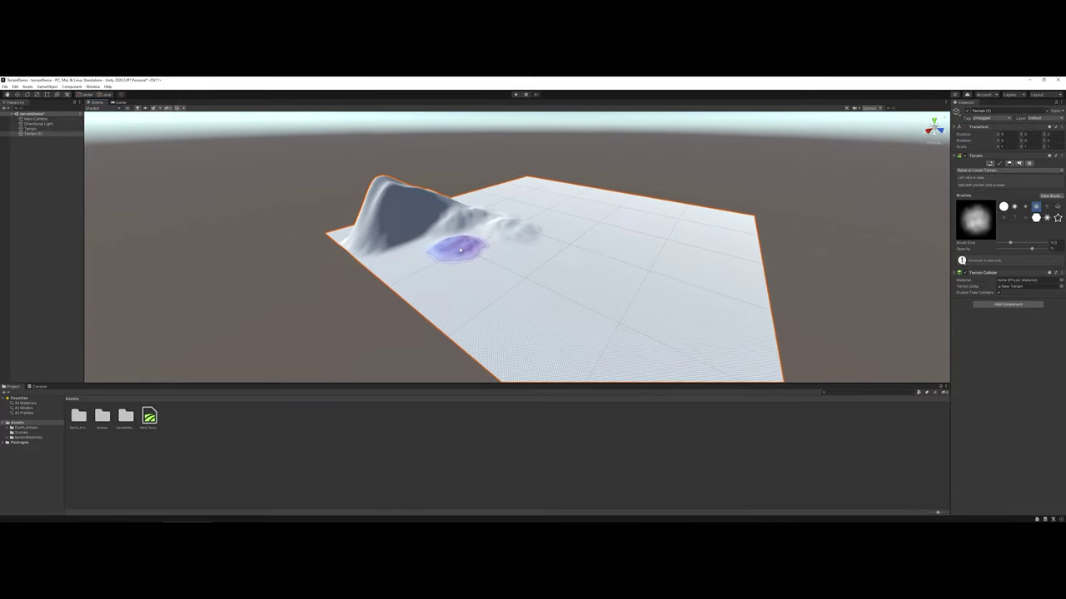
mouse_move(488, 240)
left_mouse_down()
mouse_move(460, 238)
mouse_move(532, 240)
left_mouse_up()
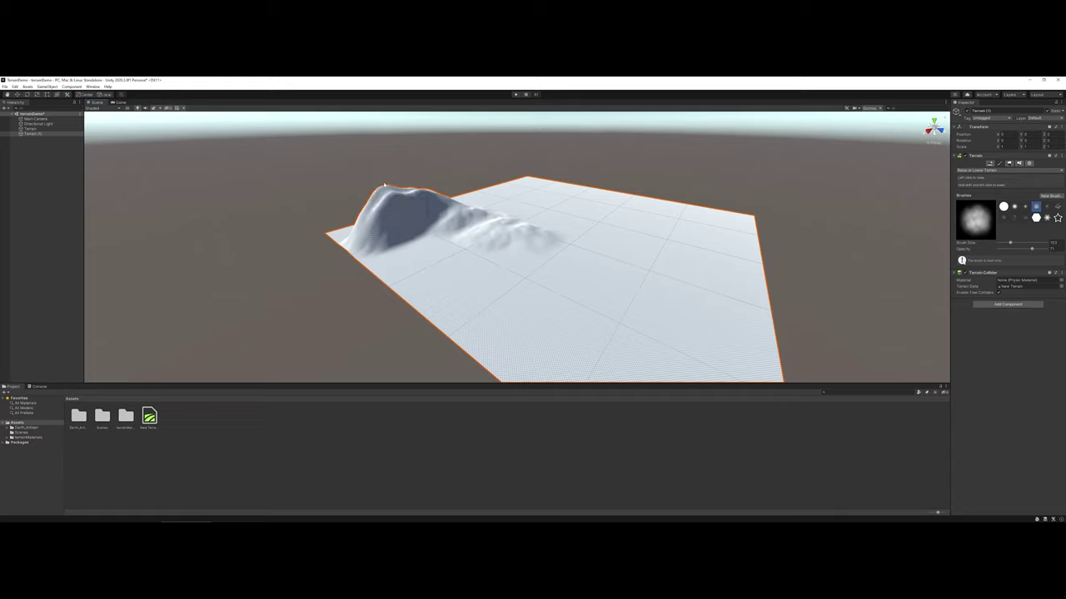
key("ctrl+shift+d")
left_click(385, 189)
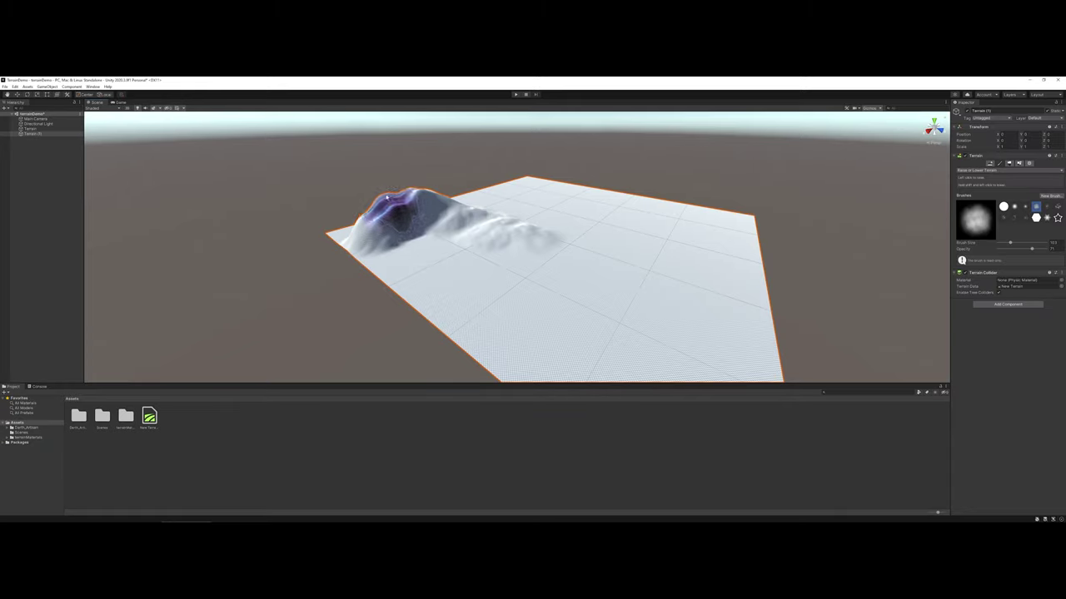
mouse_move(385, 198)
left_mouse_down()
mouse_move(428, 208)
mouse_move(416, 214)
mouse_move(427, 202)
mouse_move(460, 215)
mouse_move(452, 226)
mouse_move(469, 226)
mouse_move(459, 231)
left_mouse_up()
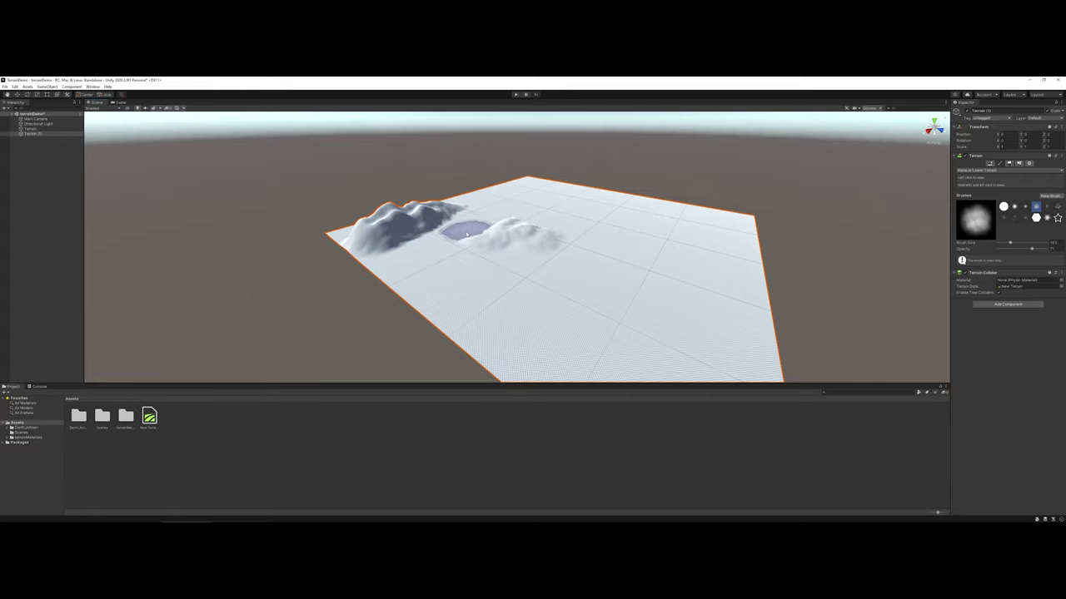
scroll(431, 257, "up", 3)
mouse_move(431, 256)
right_mouse_down()
mouse_move(357, 255)
mouse_move(350, 229)
mouse_move(418, 233)
right_mouse_up()
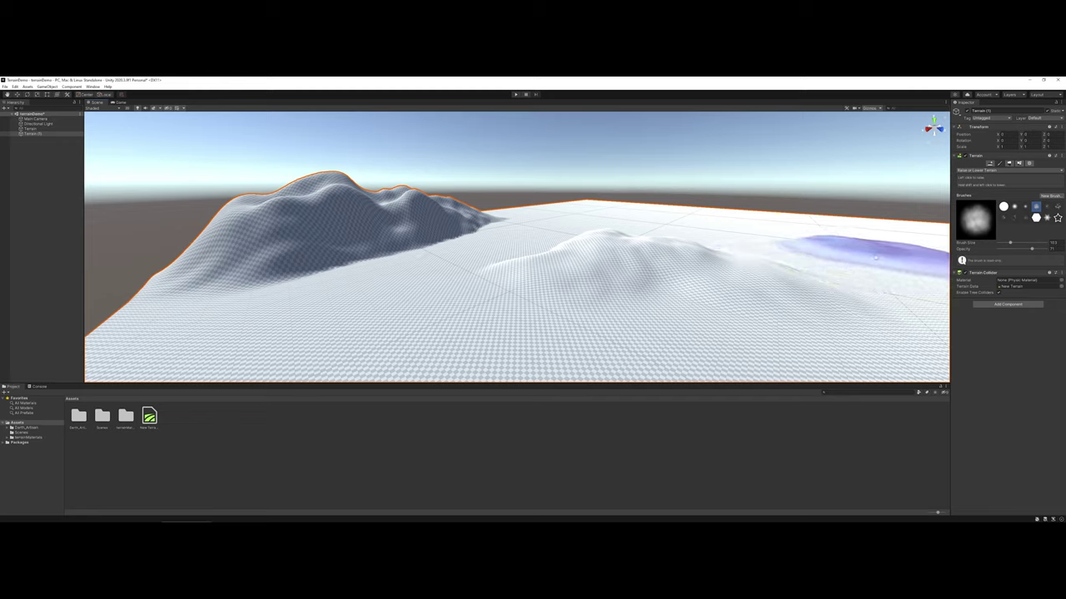
Paint a hole into the foot of the mountain using Paint Holes with a smaller solid round brush
left_click(965, 170)
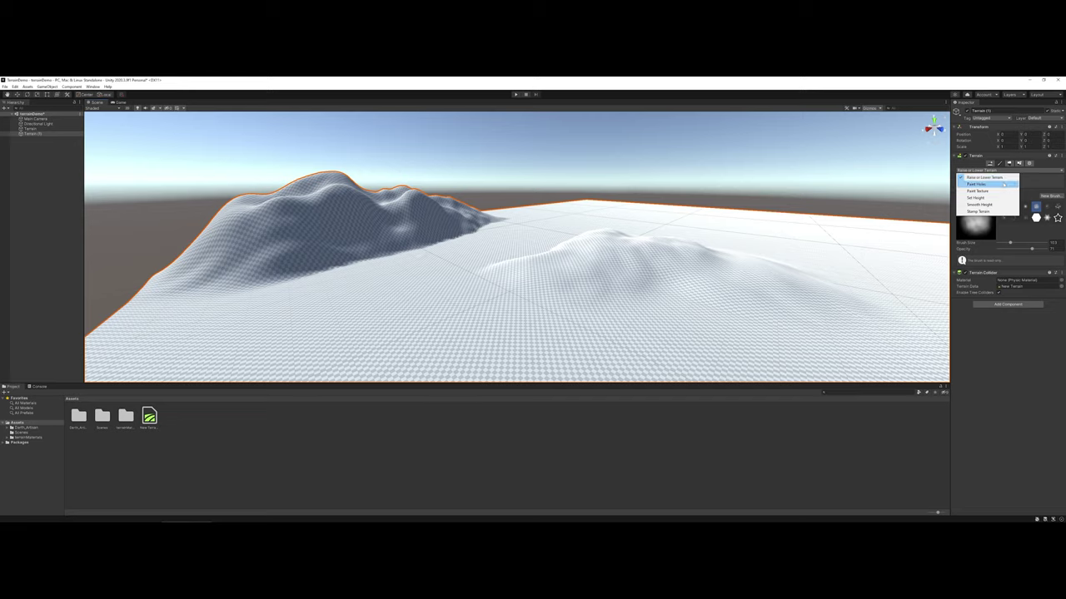
left_click(1003, 184)
left_click(1003, 206)
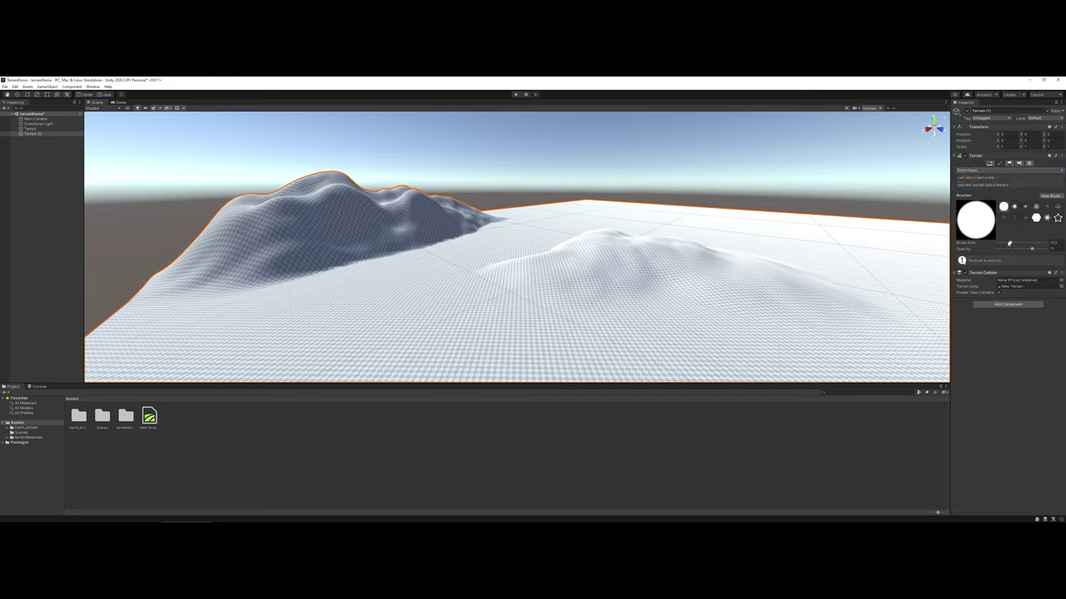
left_click_drag(1009, 244, 1006, 242)
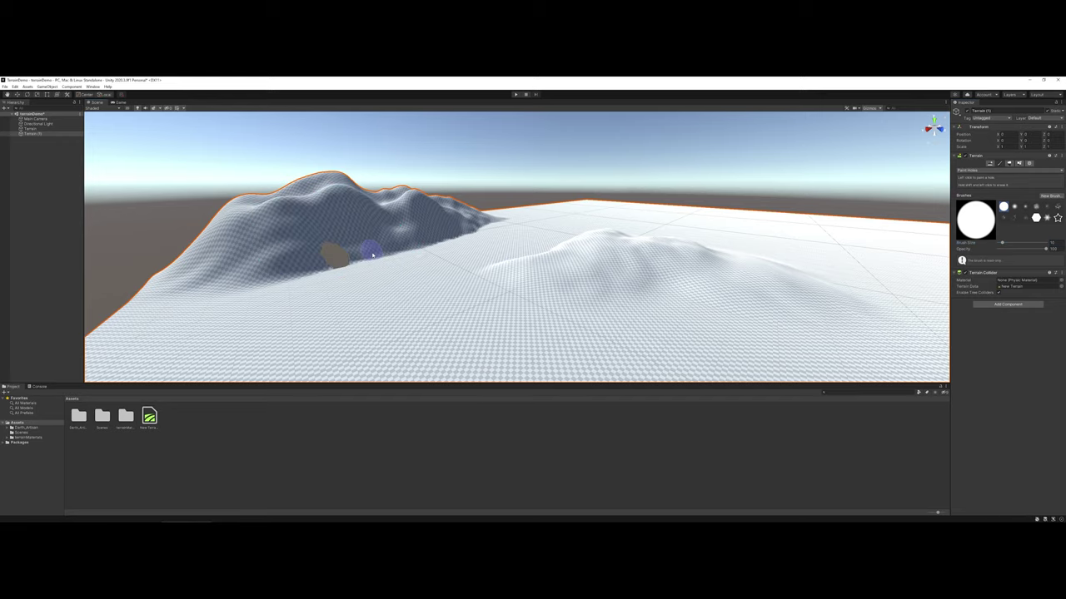
mouse_move(397, 246)
right_mouse_down()
mouse_move(333, 238)
mouse_move(257, 251)
mouse_move(278, 241)
right_mouse_up()
key("w")
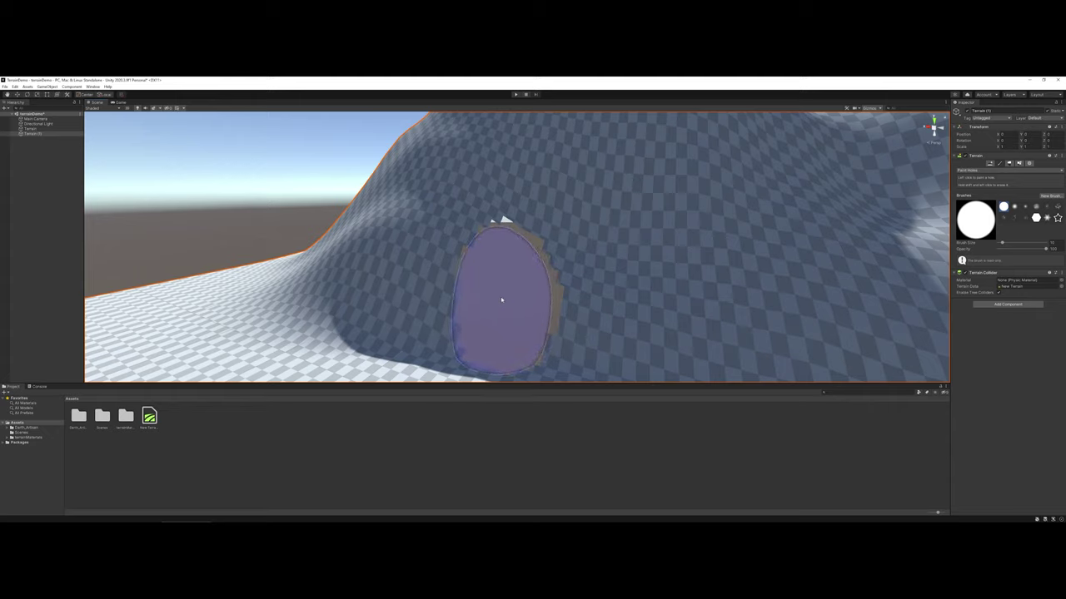
Erase the painted hole at the foot of the mountain to restore the surface
mouse_move(562, 283)
right_mouse_down()
mouse_move(647, 257)
mouse_move(564, 288)
right_mouse_up()
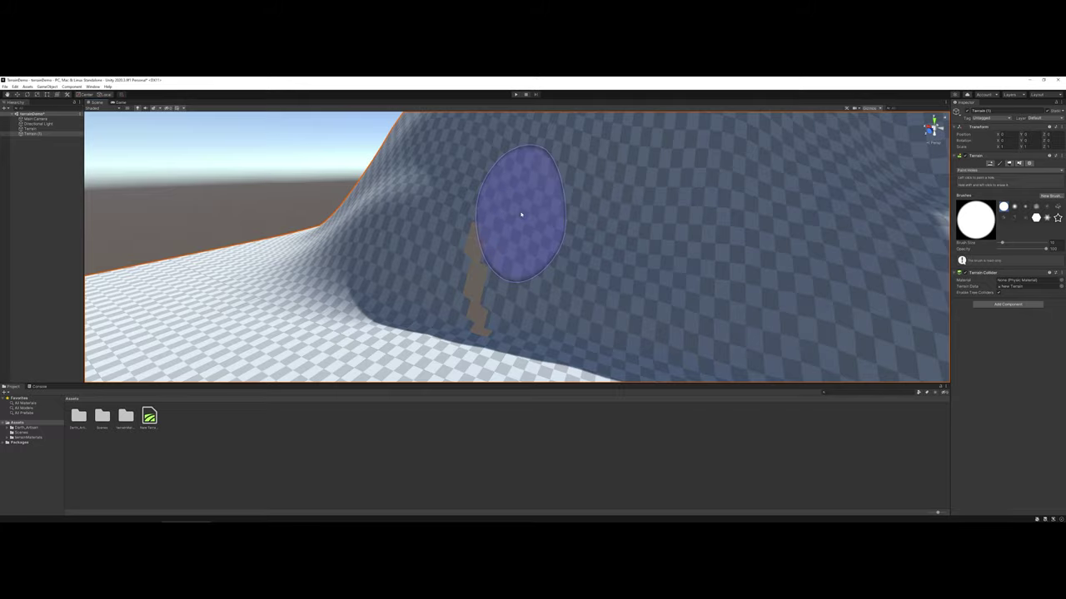
mouse_move(520, 219)
left_mouse_down("shift")
mouse_move(473, 242)
mouse_move(480, 273)
left_mouse_up("shift")
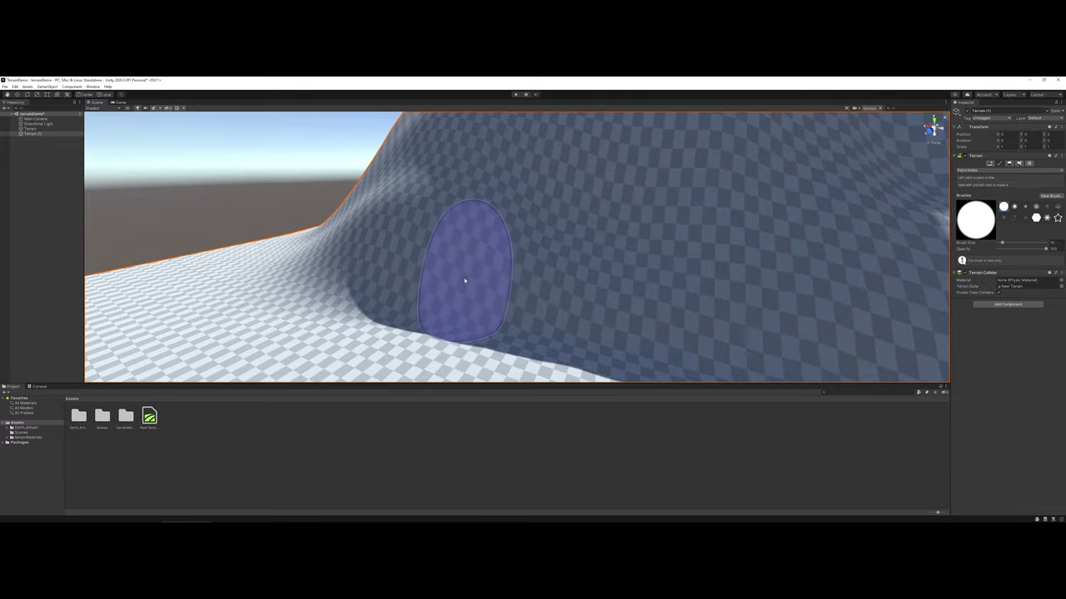
mouse_move(466, 281)
right_mouse_down()
mouse_move(690, 242)
mouse_move(738, 261)
mouse_move(637, 250)
mouse_move(532, 261)
right_mouse_up()
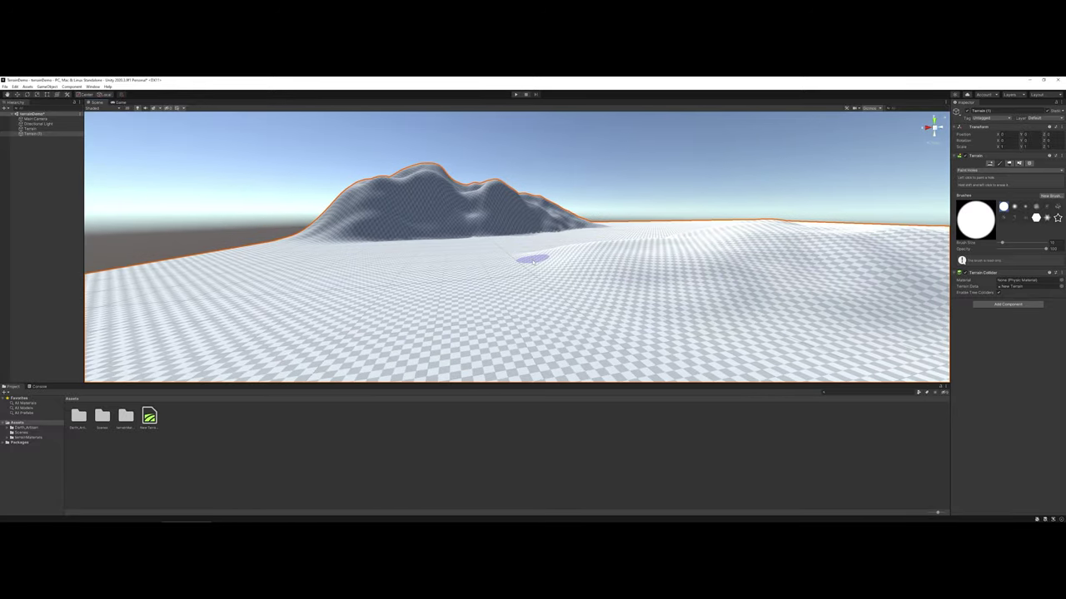